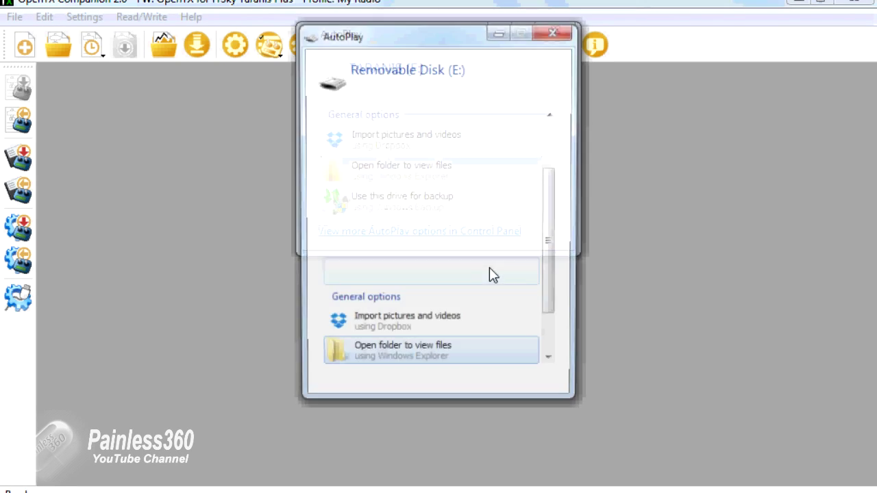
- Dismiss the AutoPlay prompts and back up the radio to an EEPROM file named "Taranismodel backup" on the Desktop
{"action": "left_click", "coordinate": [556, 31]}
{"action": "left_click", "coordinate": [557, 31]}
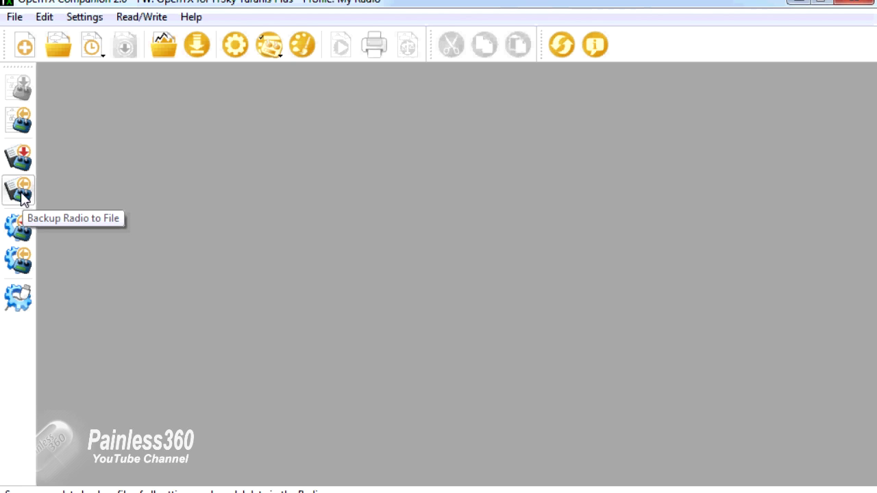
{"action": "left_click", "coordinate": [23, 197]}
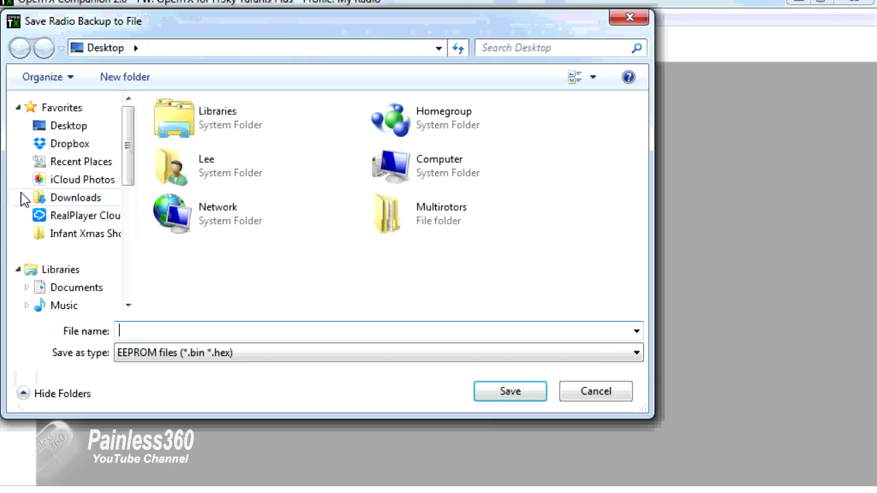
{"action": "left_click", "coordinate": [89, 127]}
{"action": "left_click", "coordinate": [199, 329]}
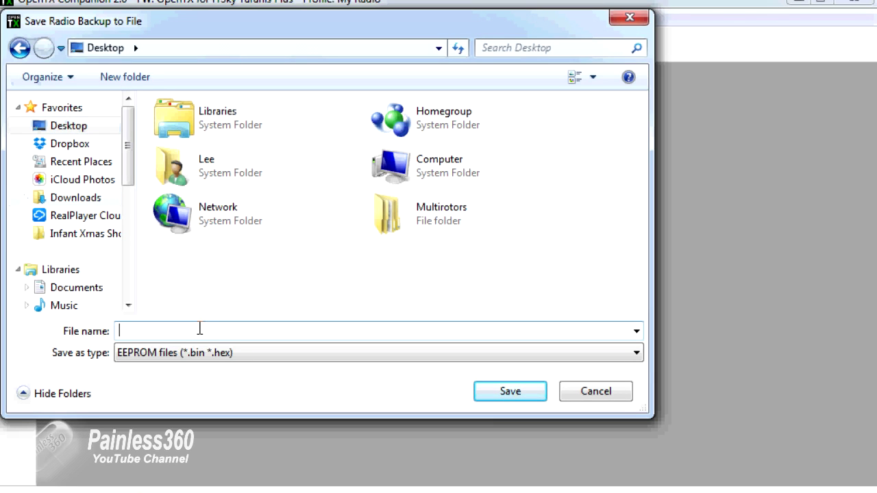
{"action": "type", "text": "Tara"}
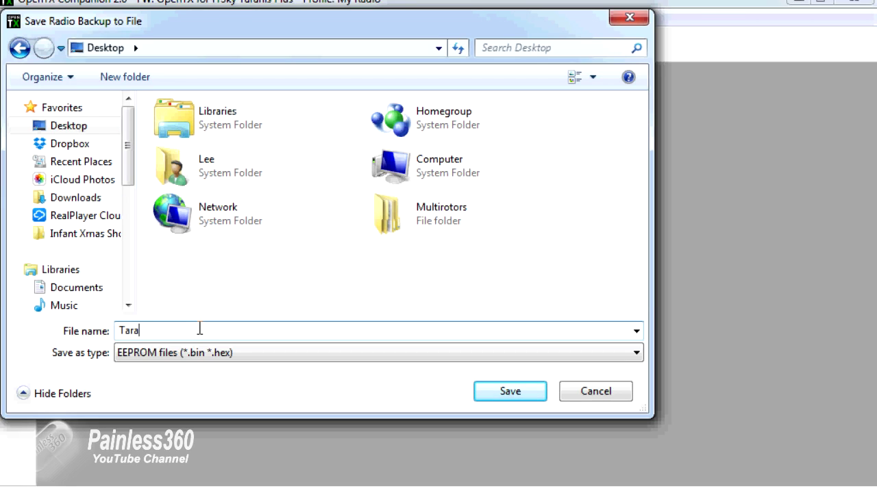
{"action": "type", "text": "nismodel backup"}
{"action": "left_click", "coordinate": [160, 331]}
{"action": "left_click", "coordinate": [488, 392]}
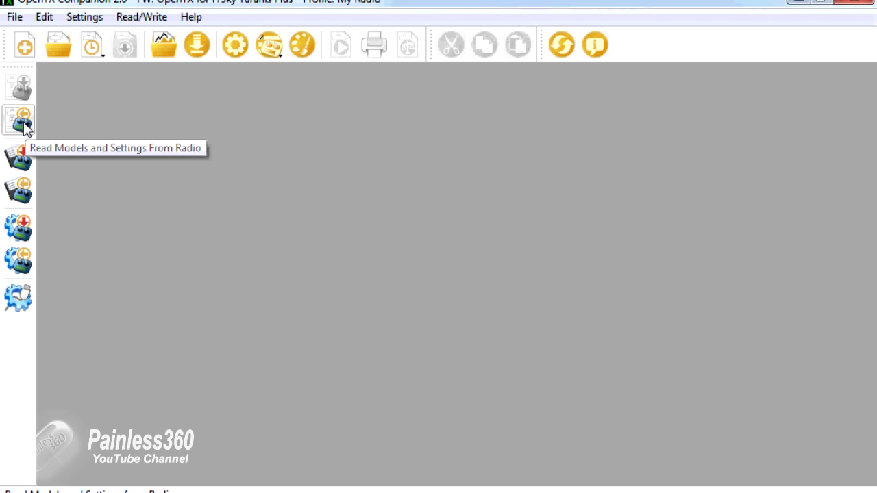
- Read the models and settings from the radio to view the model list, and close that document
{"action": "left_click", "coordinate": [24, 126]}
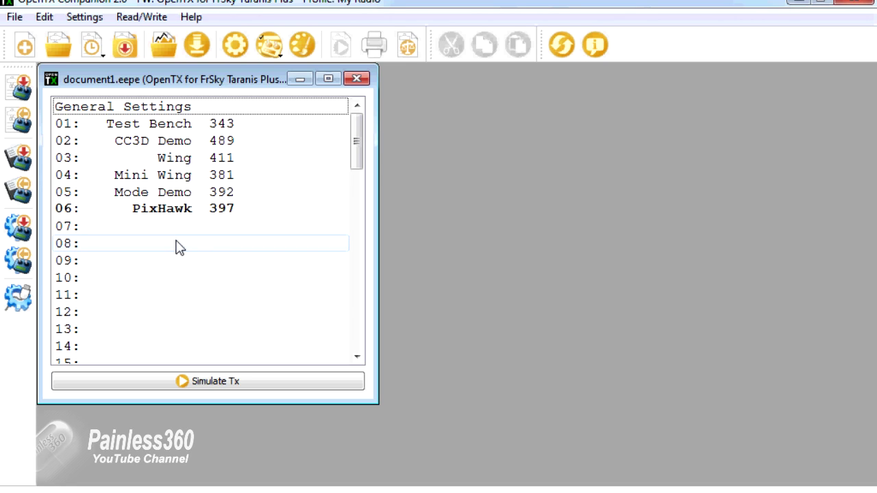
{"action": "left_click", "coordinate": [359, 81]}
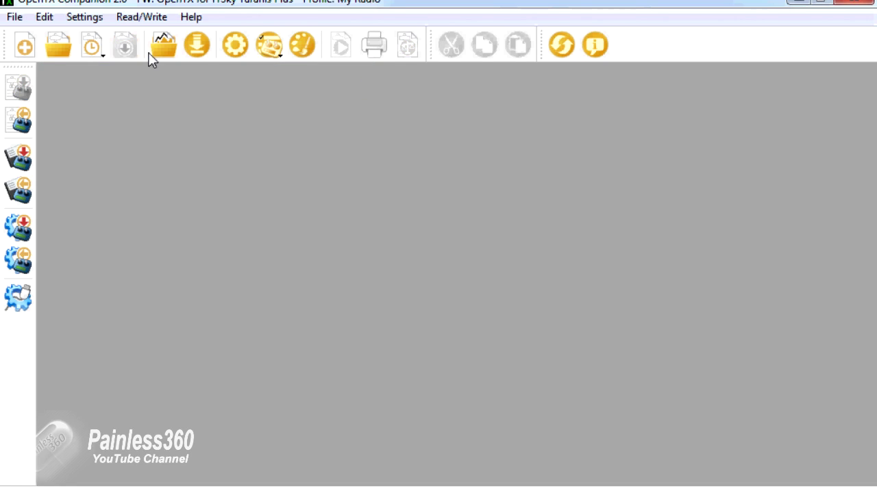
- Create a new models document and start a model named "Brand New Model" in slot 01
{"action": "left_click", "coordinate": [23, 52]}
{"action": "left_click_drag", "start_coordinate": [165, 81], "coordinate": [328, 126]}
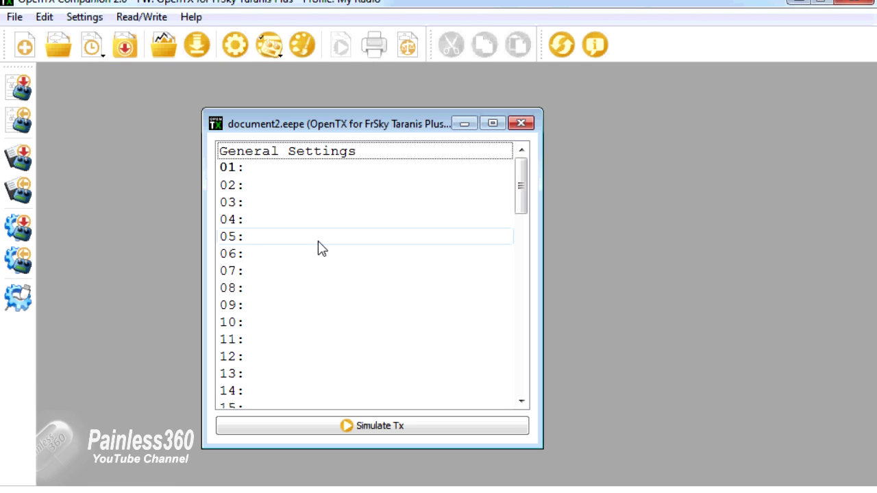
{"action": "double_click", "coordinate": [300, 176]}
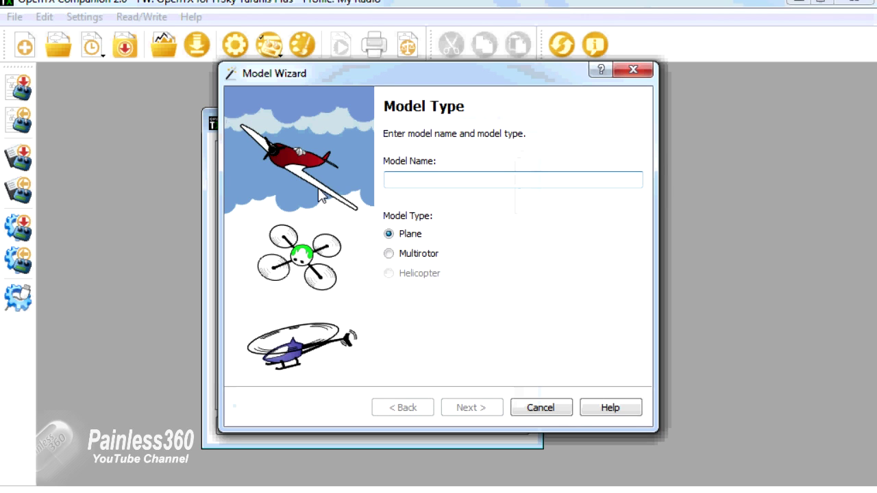
{"action": "type", "text": "B"}
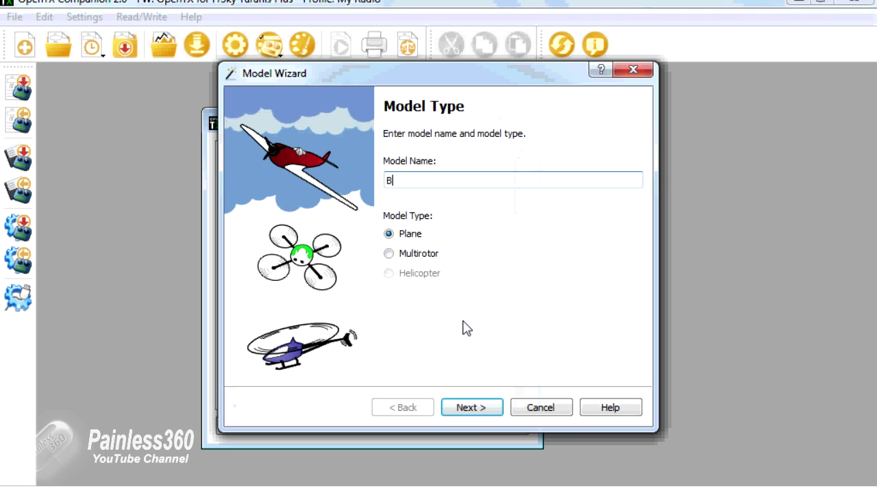
{"action": "type", "text": "rand New "}
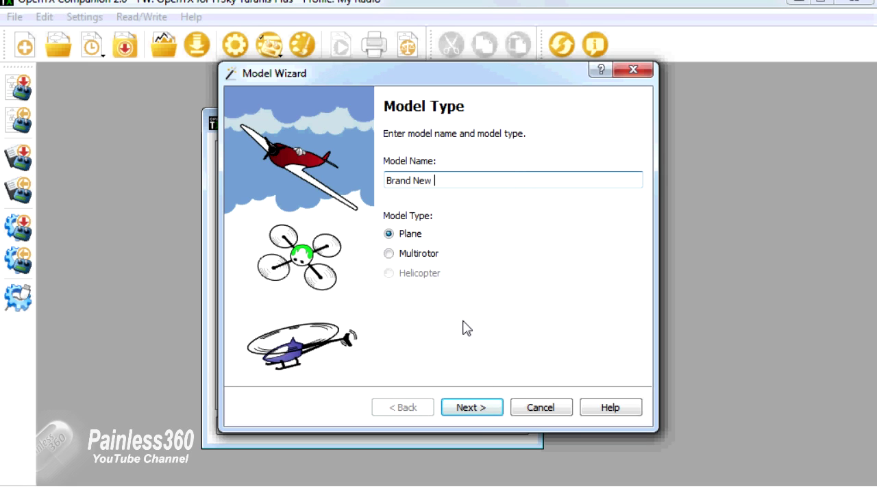
{"action": "type", "text": "Model"}
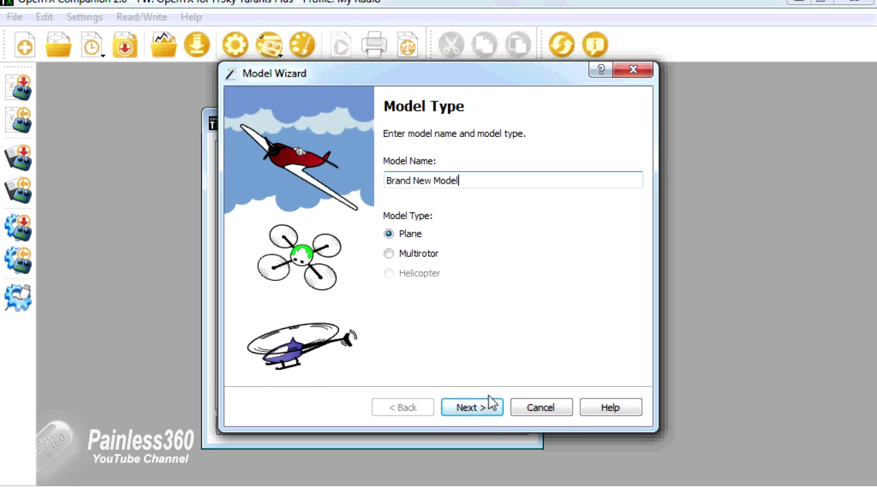
- Make the model a Multirotor, keep the wizard's default channels and options, acknowledge the save notice and finish
{"action": "left_click", "coordinate": [389, 254]}
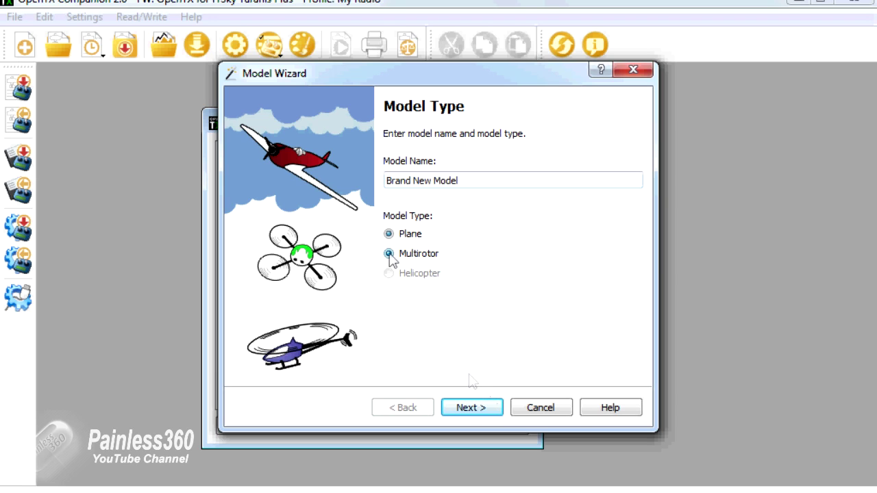
{"action": "left_click", "coordinate": [468, 409]}
{"action": "left_click", "coordinate": [468, 409]}
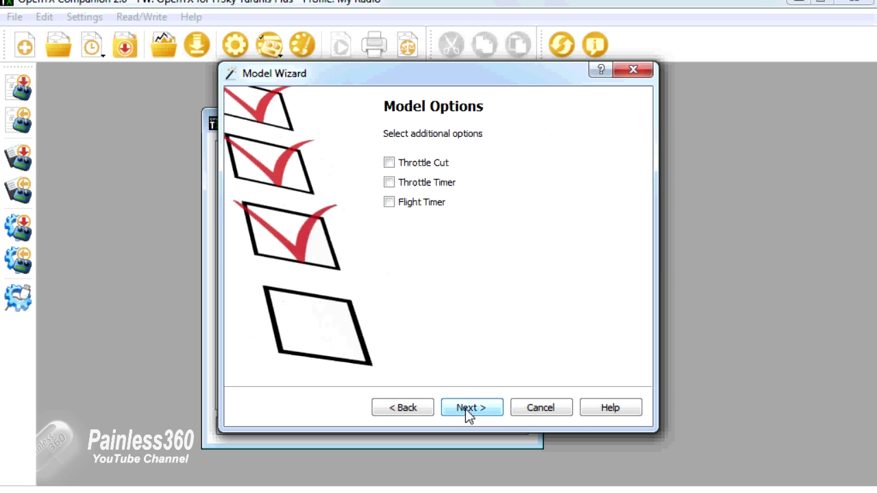
{"action": "left_click", "coordinate": [468, 409]}
{"action": "left_click", "coordinate": [389, 302]}
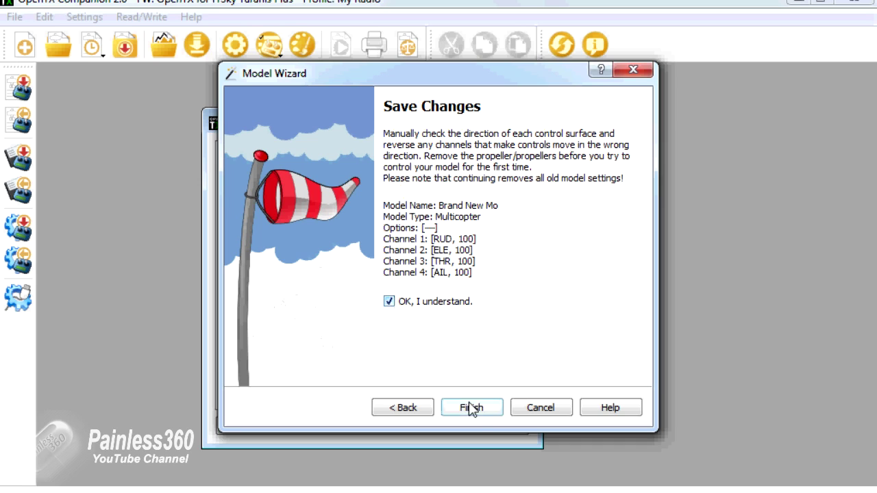
{"action": "left_click", "coordinate": [471, 408]}
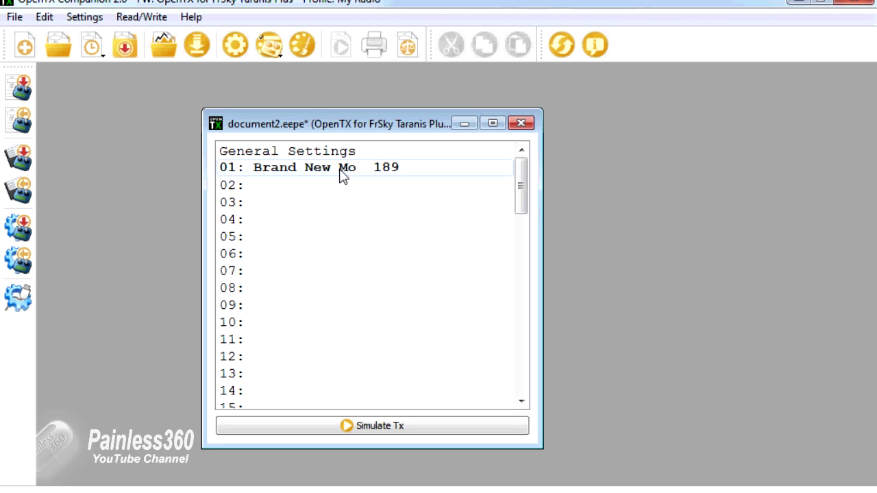
- Review the new document's General Settings, including the stick and pot calibration values, and close them
{"action": "left_click_drag", "start_coordinate": [522, 202], "coordinate": [525, 161]}
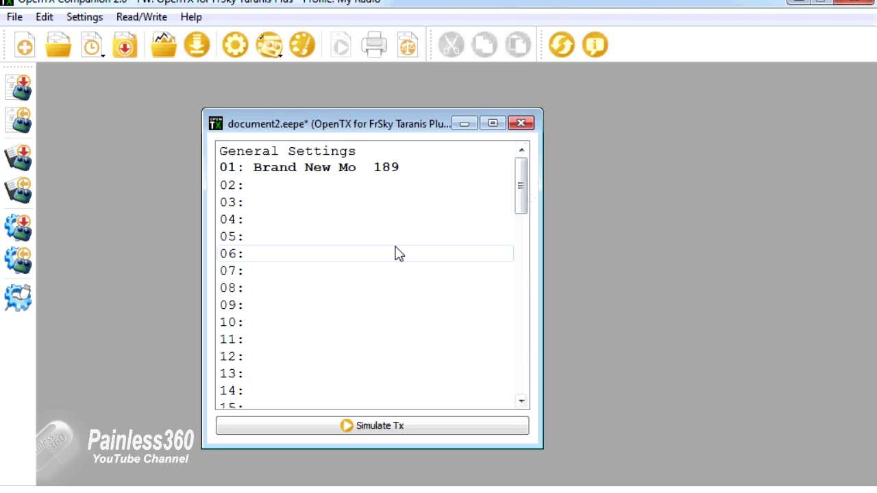
{"action": "left_click", "coordinate": [342, 157]}
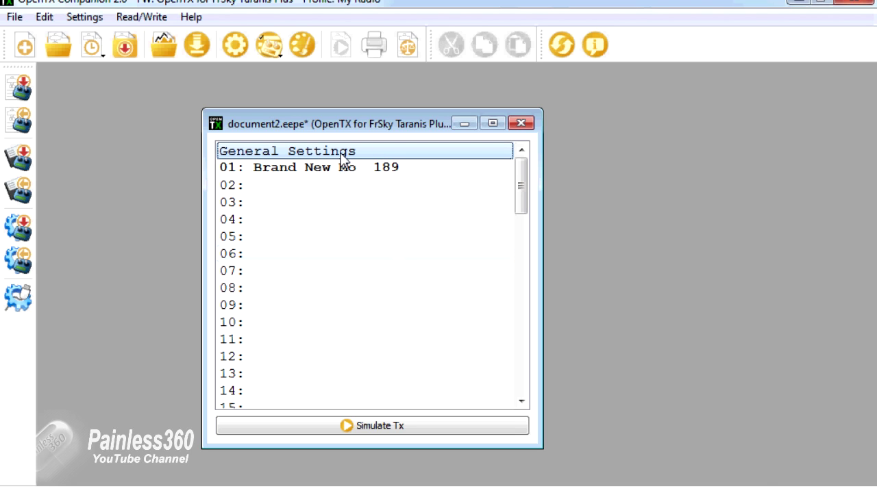
{"action": "double_click", "coordinate": [344, 157]}
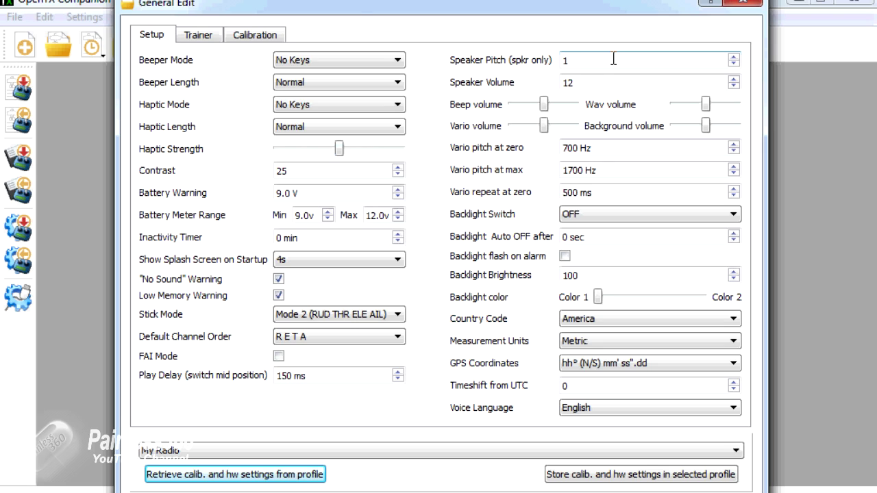
{"action": "left_click", "coordinate": [257, 36]}
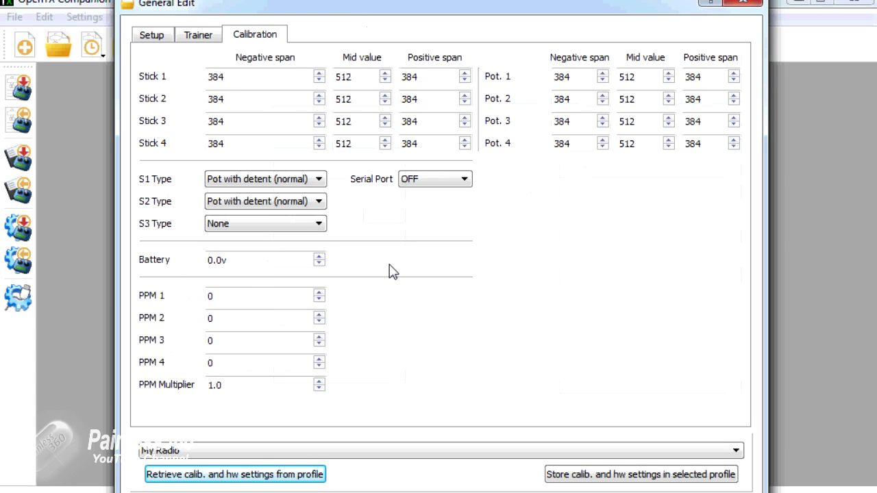
{"action": "left_click", "coordinate": [743, 2]}
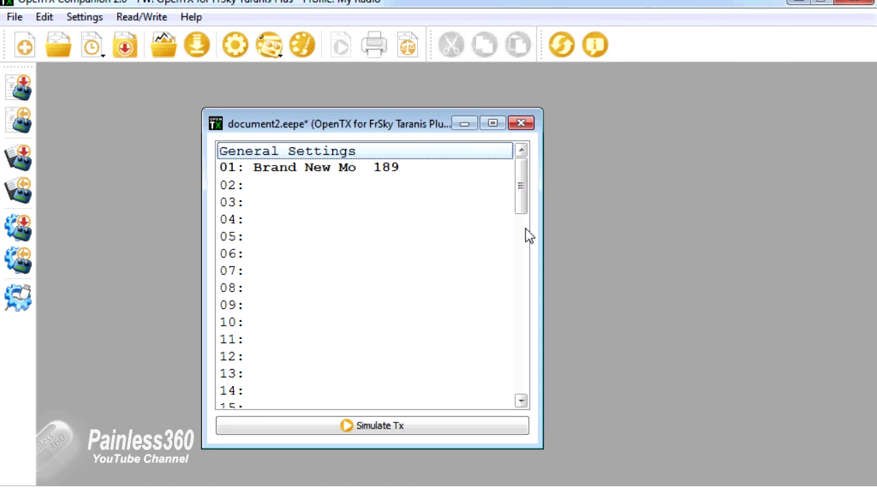
- Read the radio's models and settings into another document and arrange it beside the new model's document
{"action": "left_click_drag", "start_coordinate": [399, 133], "coordinate": [478, 122]}
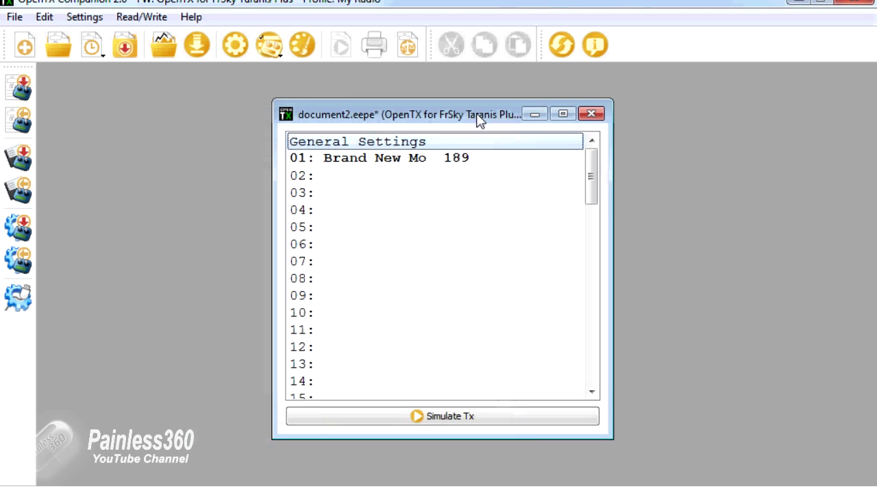
{"action": "left_click", "coordinate": [413, 159]}
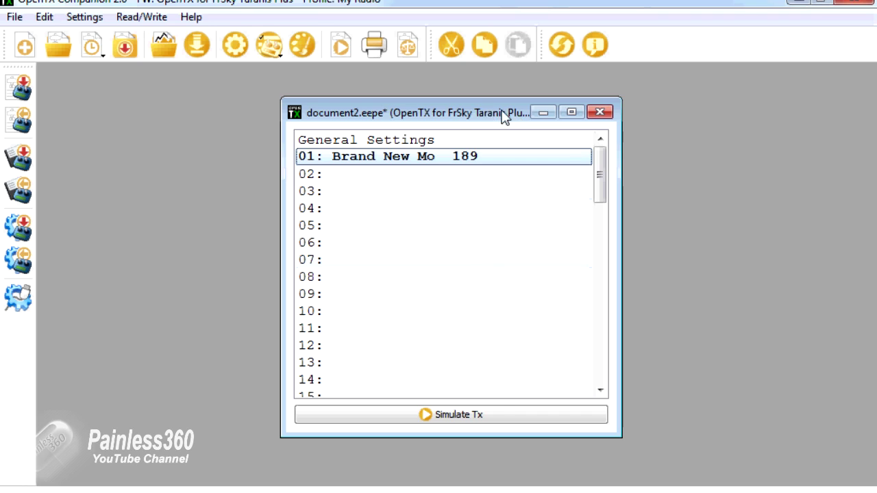
{"action": "left_click_drag", "start_coordinate": [500, 111], "coordinate": [706, 97]}
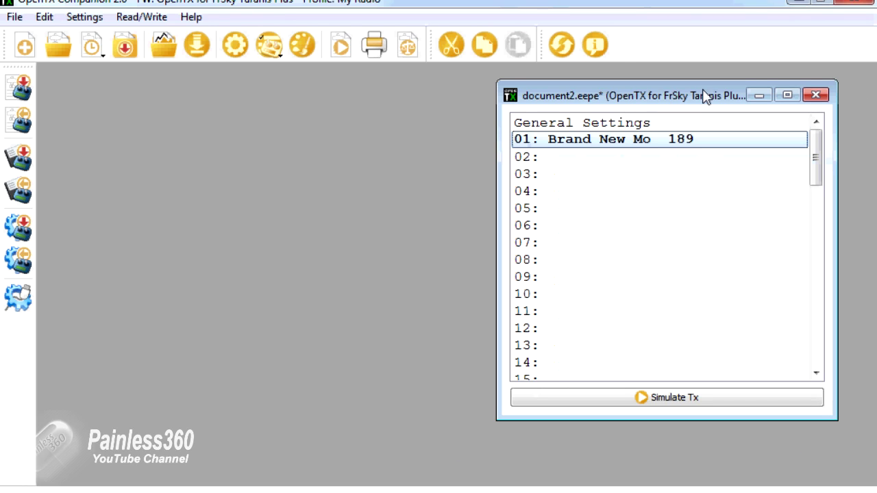
{"action": "left_click", "coordinate": [21, 123]}
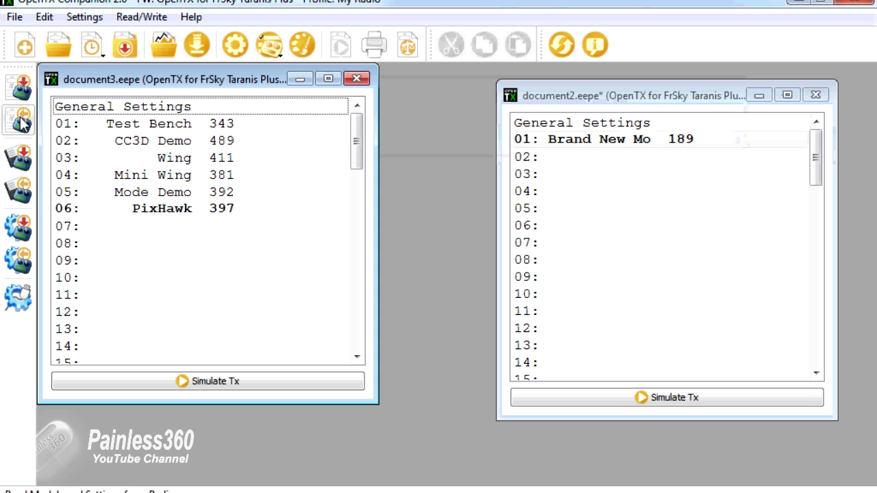
{"action": "left_click_drag", "start_coordinate": [125, 80], "coordinate": [148, 100]}
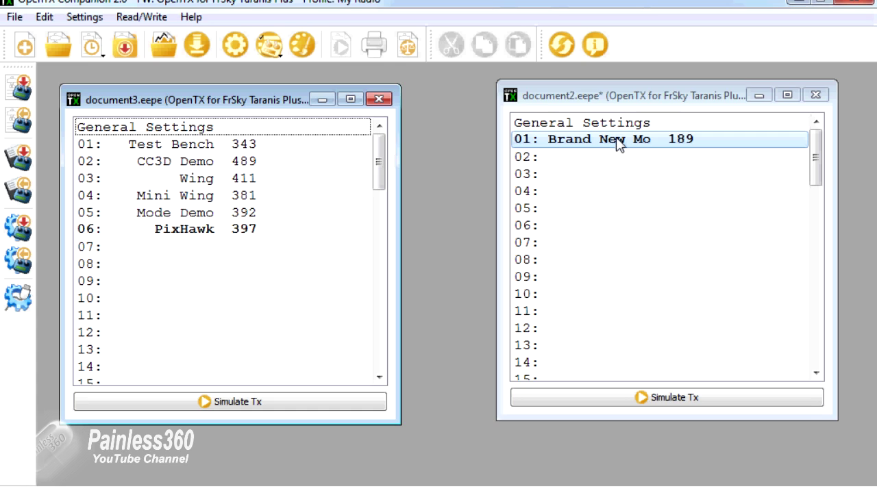
- Copy the Brand New Mo model into slot 08 of the radio's document and close document2 without saving
{"action": "left_click_drag", "start_coordinate": [612, 147], "coordinate": [185, 270]}
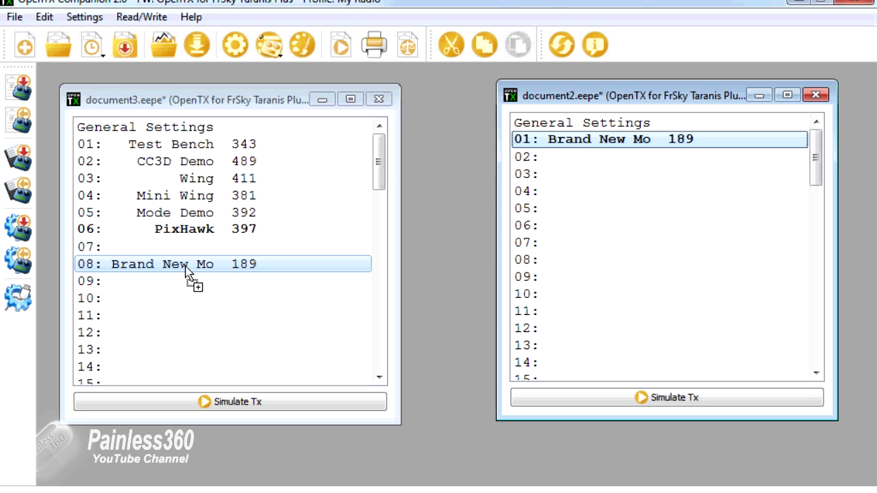
{"action": "left_click", "coordinate": [816, 96]}
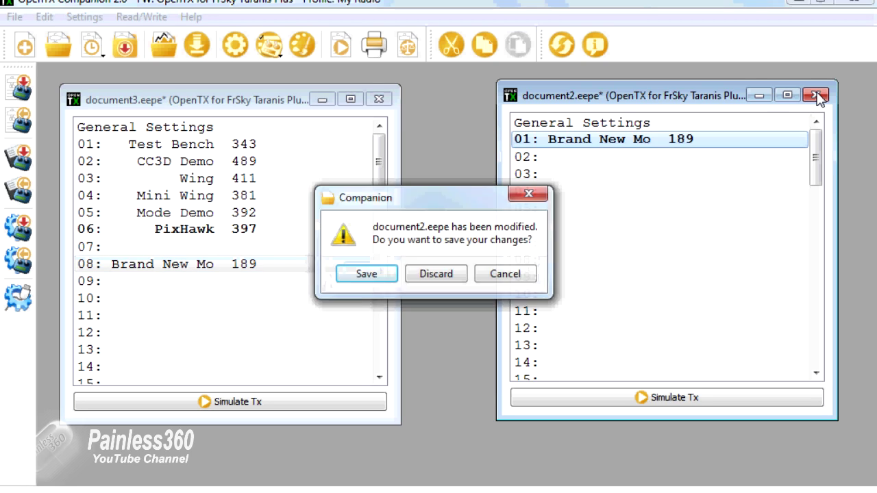
{"action": "left_click", "coordinate": [439, 274]}
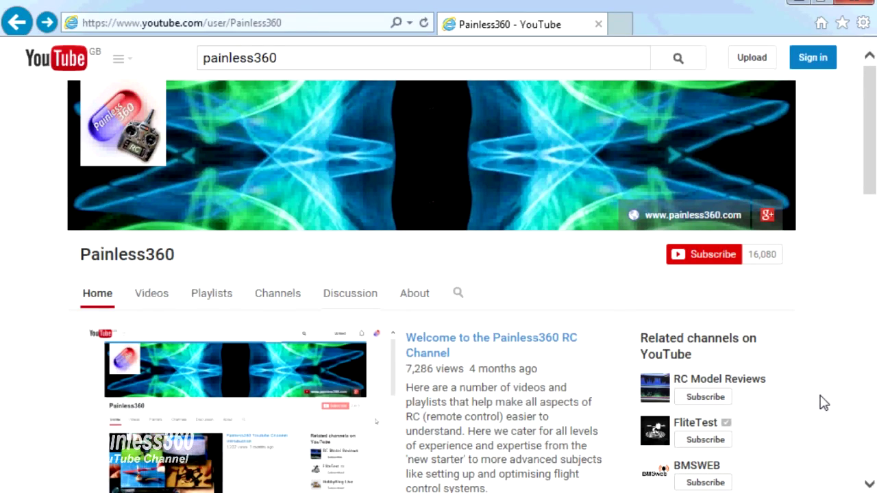
- Switch to Internet Explorer and open the Painless360 YouTube channel's playlists
{"action": "left_click", "coordinate": [217, 301]}
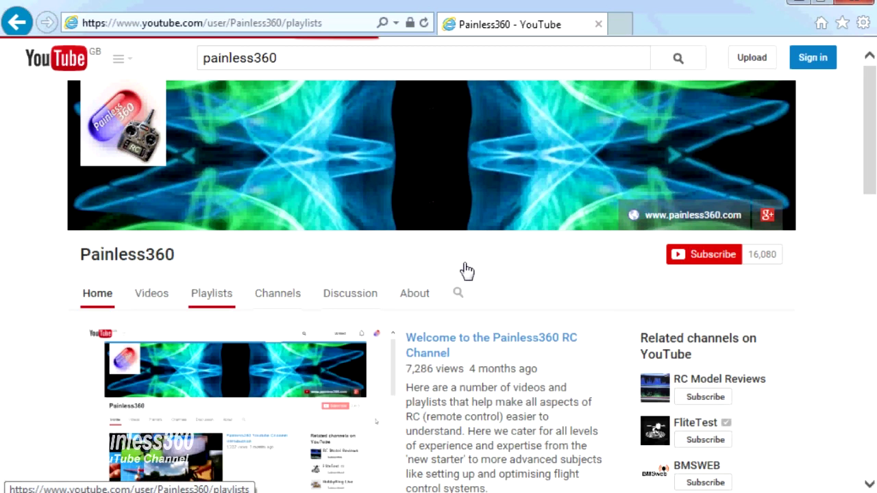